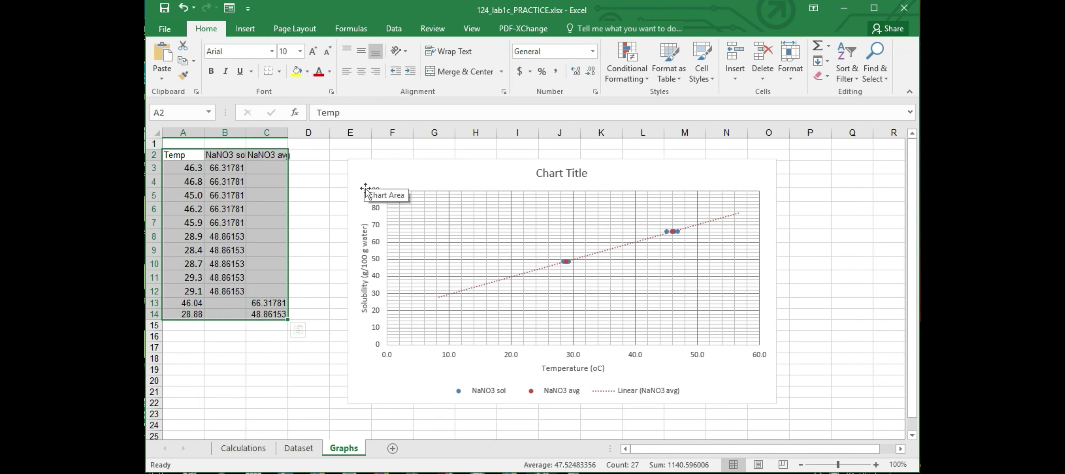
Set the minimum bound of the chart's vertical solubility axis to 20
double_click(377, 296)
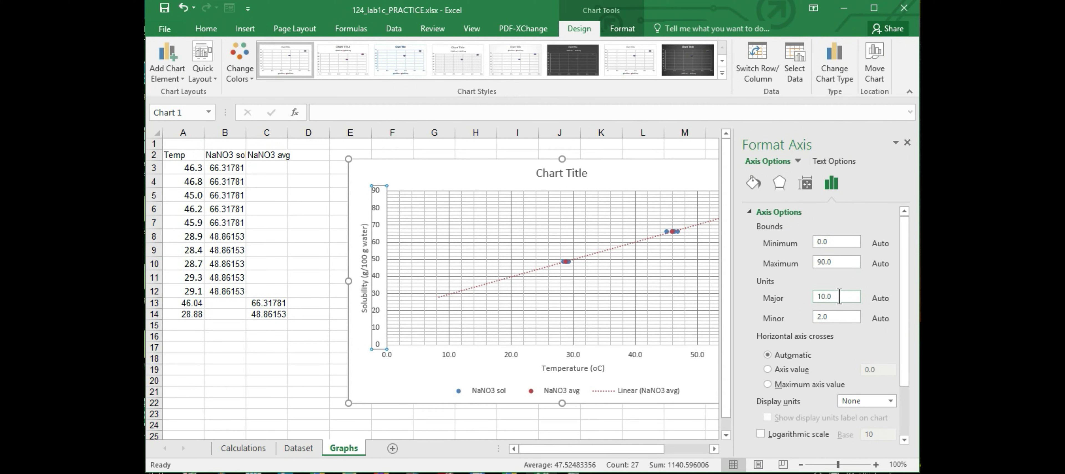
click(837, 242)
text(20)
key(Return)
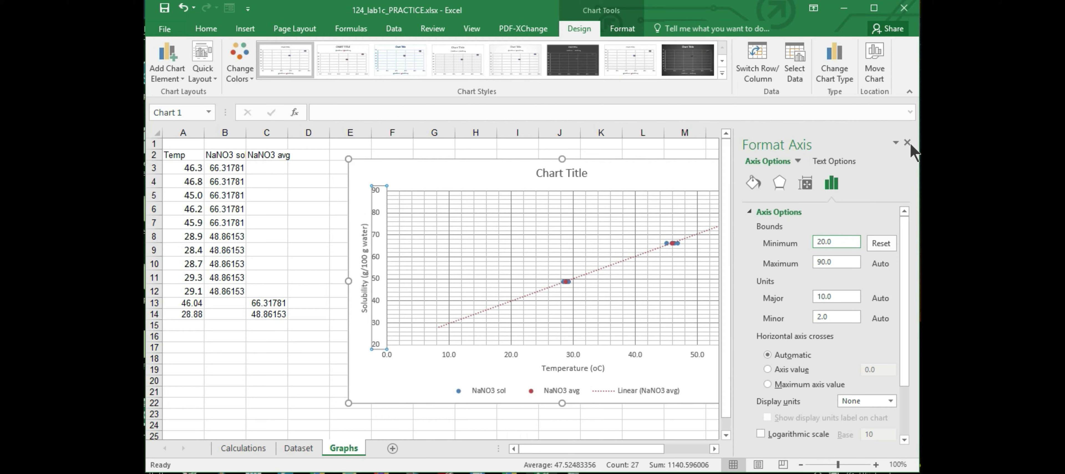
Set the maximum bound of the chart's horizontal temperature axis to 70
click(379, 264)
click(515, 362)
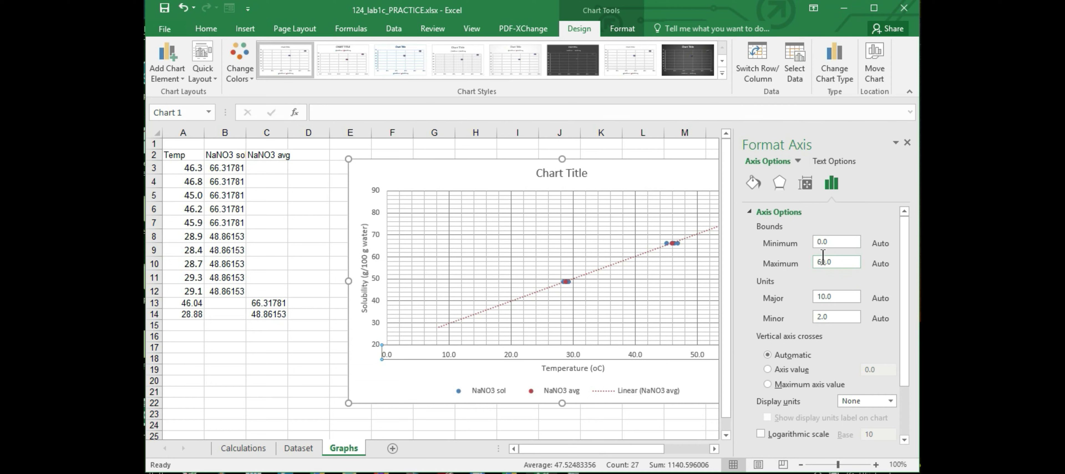
click(907, 142)
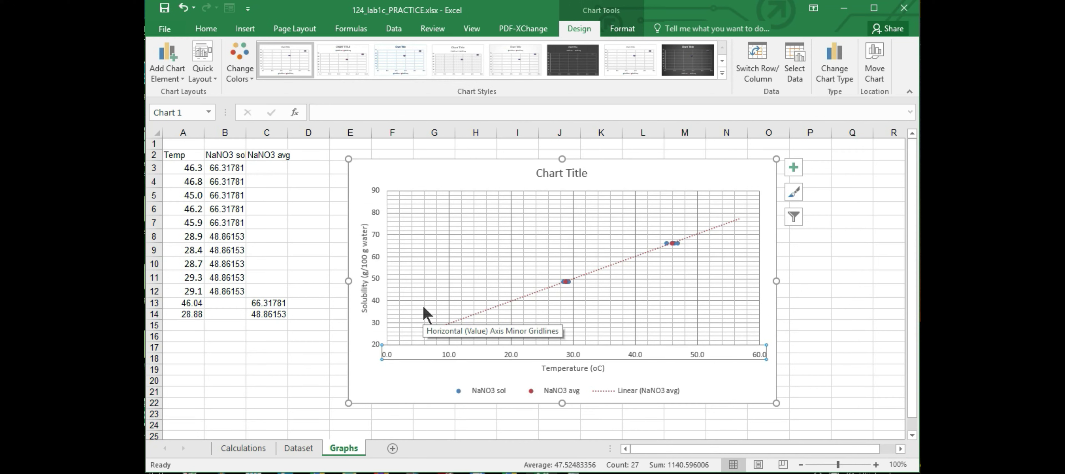
double_click(575, 357)
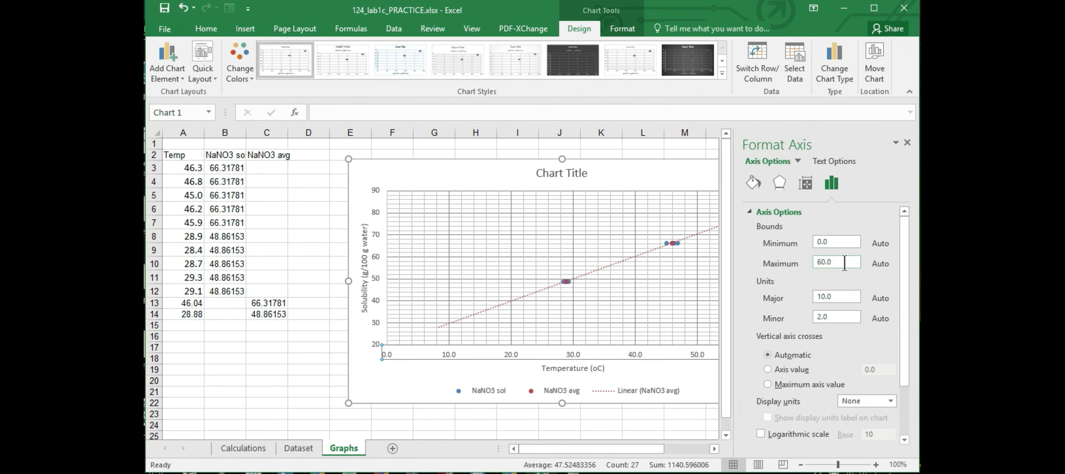
drag(846, 264, 800, 269)
text(70)
key(Return)
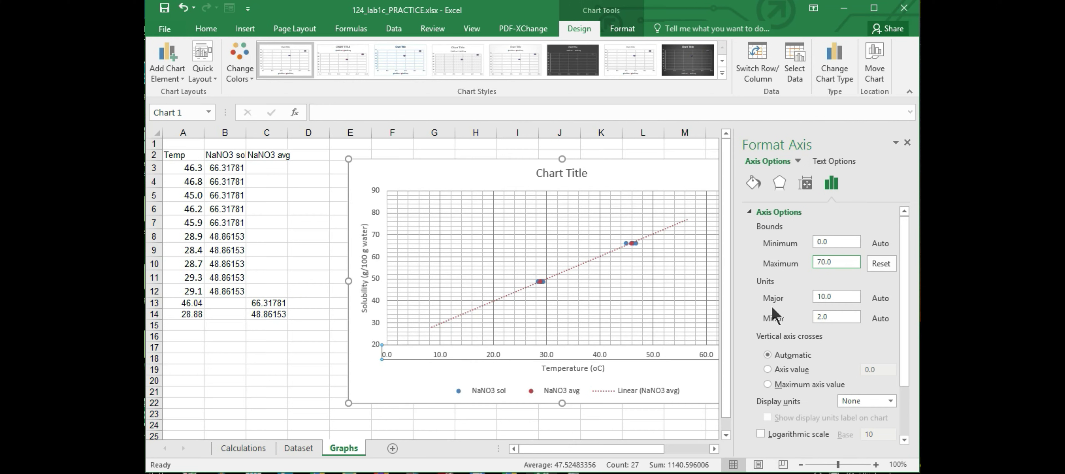
Open the line formatting settings for the chart's major gridlines
drag(551, 453, 586, 454)
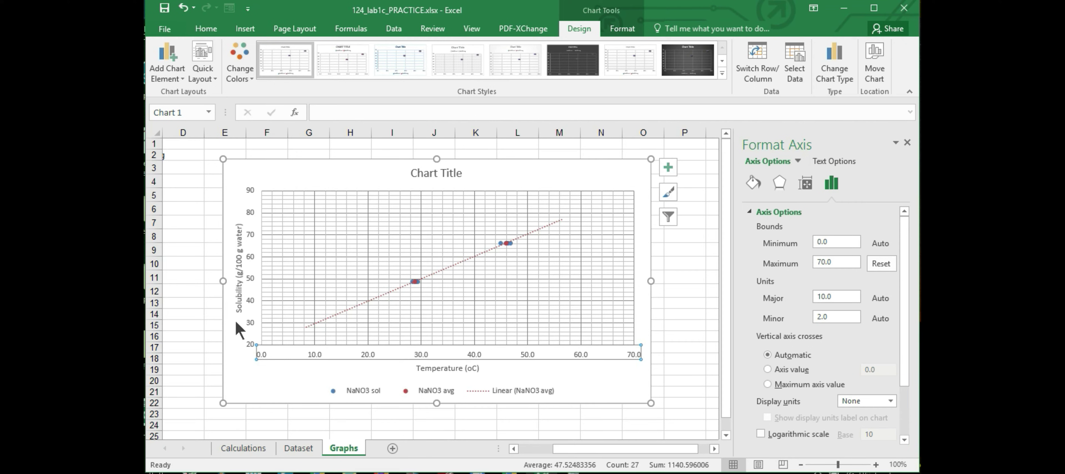
click(667, 170)
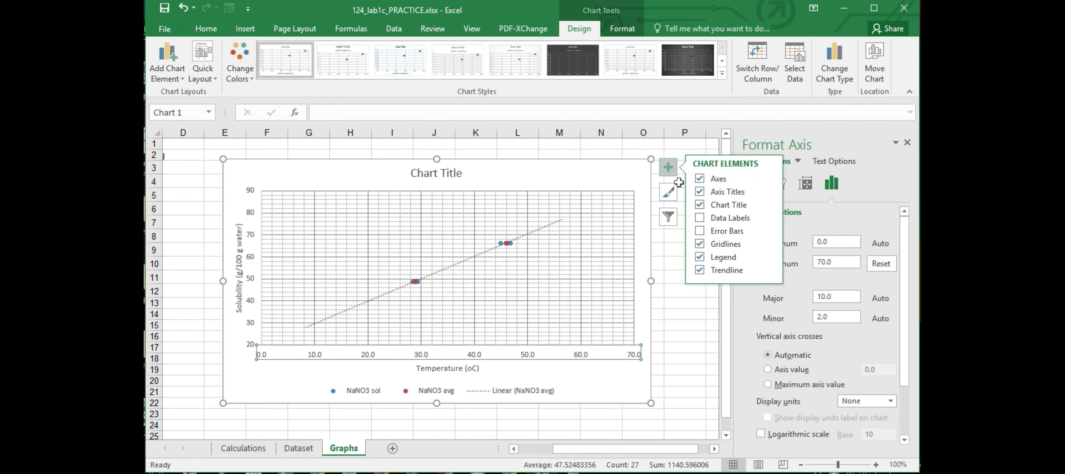
click(768, 243)
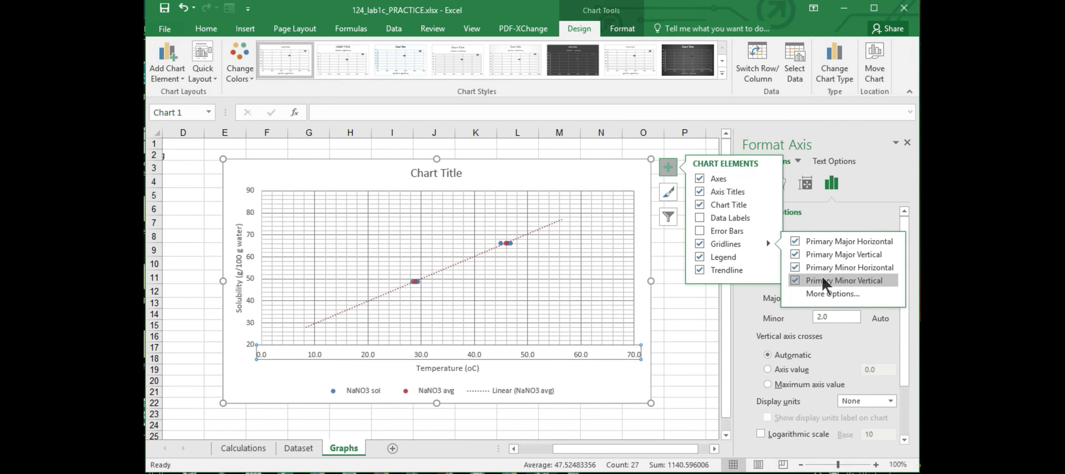
click(826, 294)
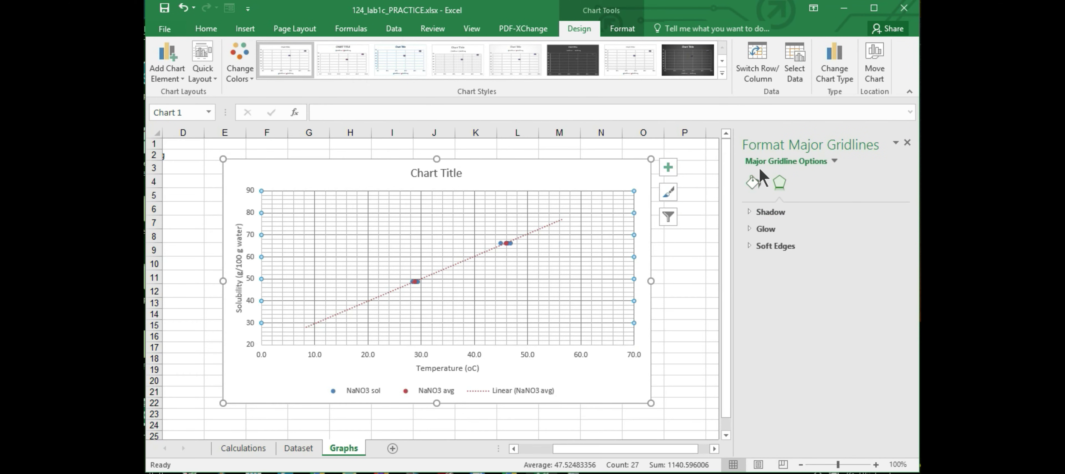
click(752, 182)
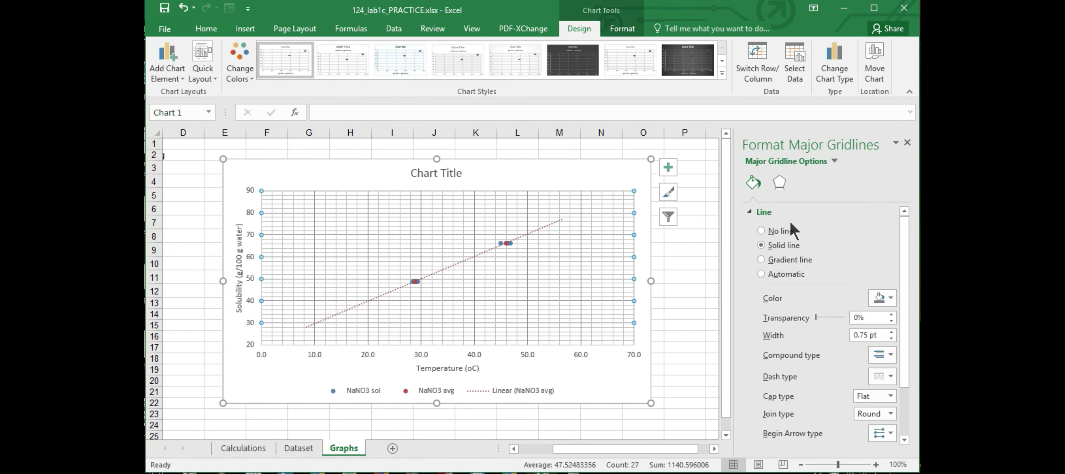
Review the bounds and unit options of the chart's temperature axis
click(578, 357)
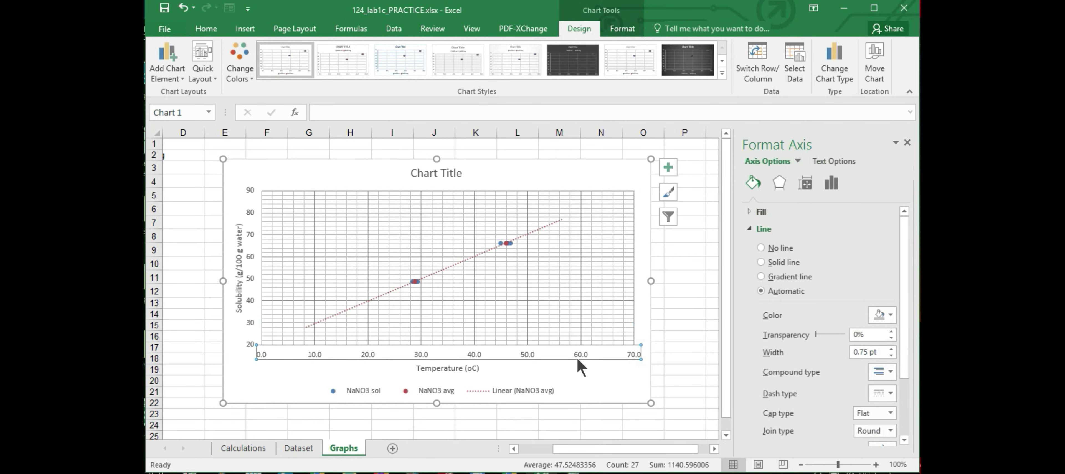
click(833, 189)
click(773, 211)
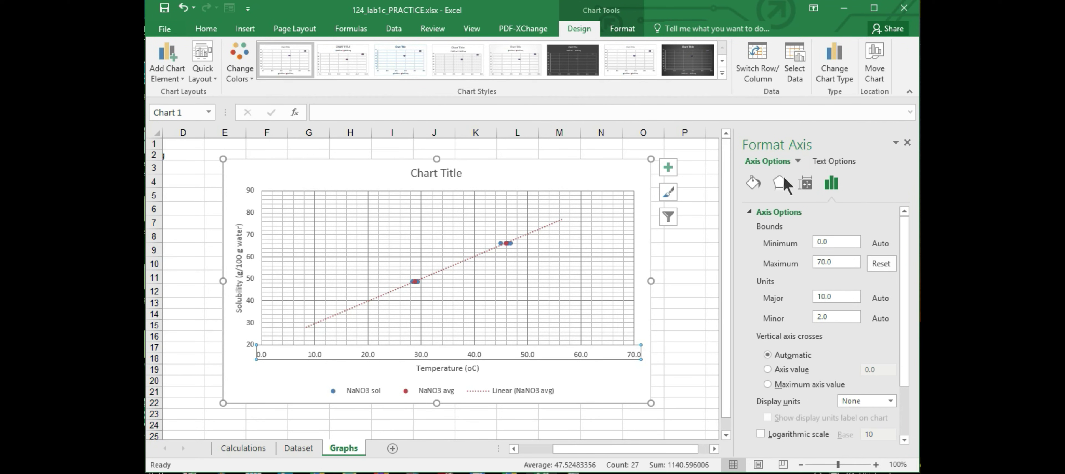
Try a lighter line color on the temperature axis's minor gridlines, restore the original grey, and close the formatting settings
click(571, 324)
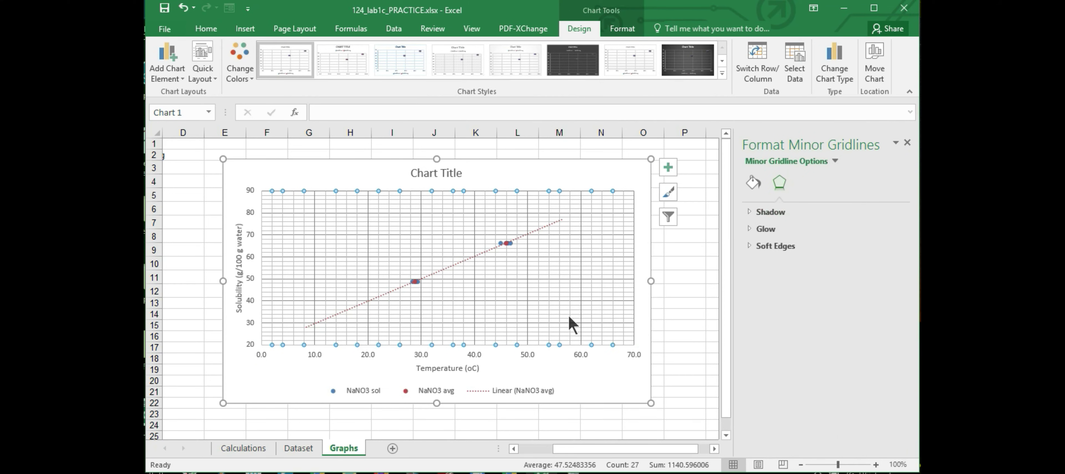
click(753, 182)
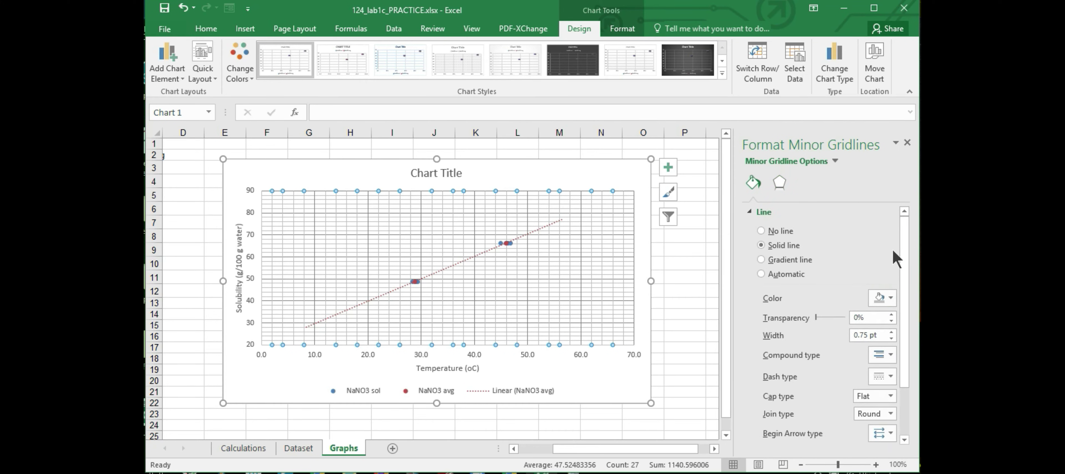
click(889, 299)
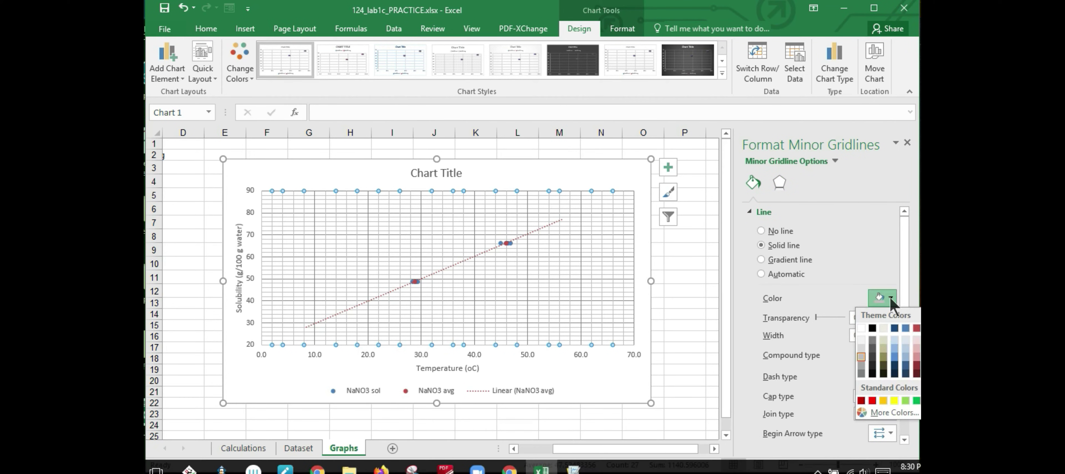
click(865, 346)
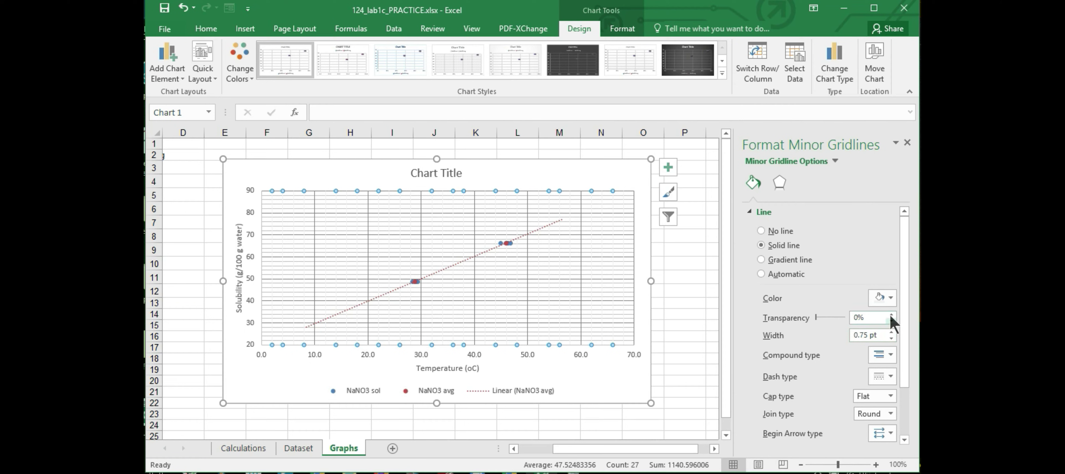
click(889, 297)
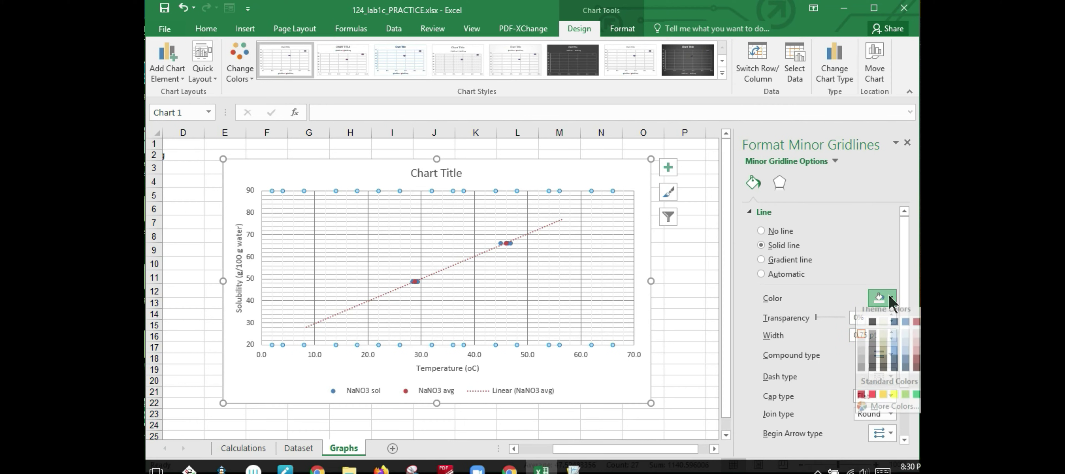
click(861, 358)
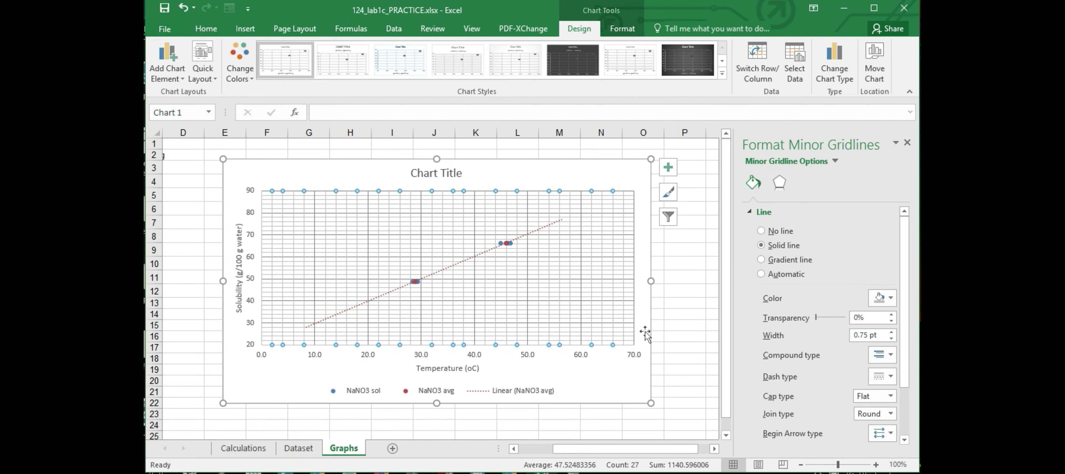
click(632, 393)
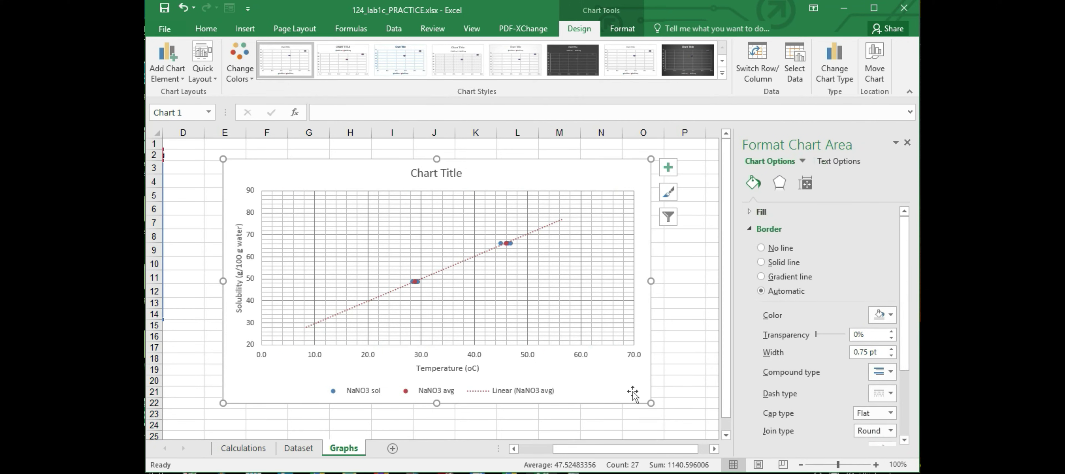
click(907, 143)
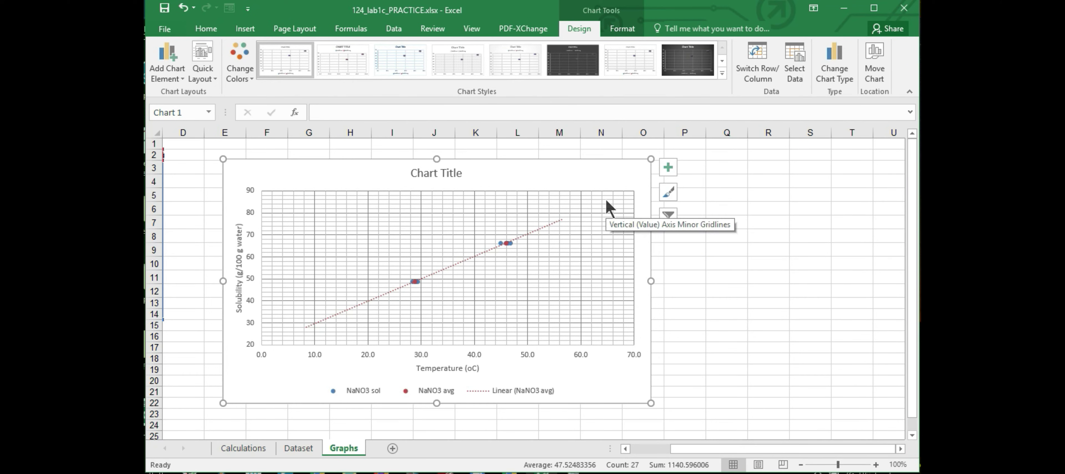
Extend the NaNO3 avg linear trendline with a forward forecast of 20 periods
click(553, 224)
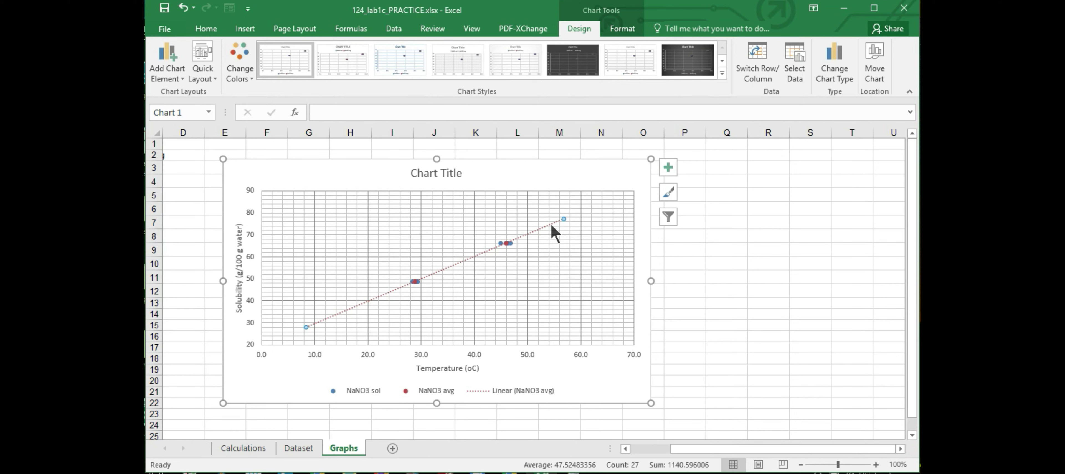
double_click(551, 222)
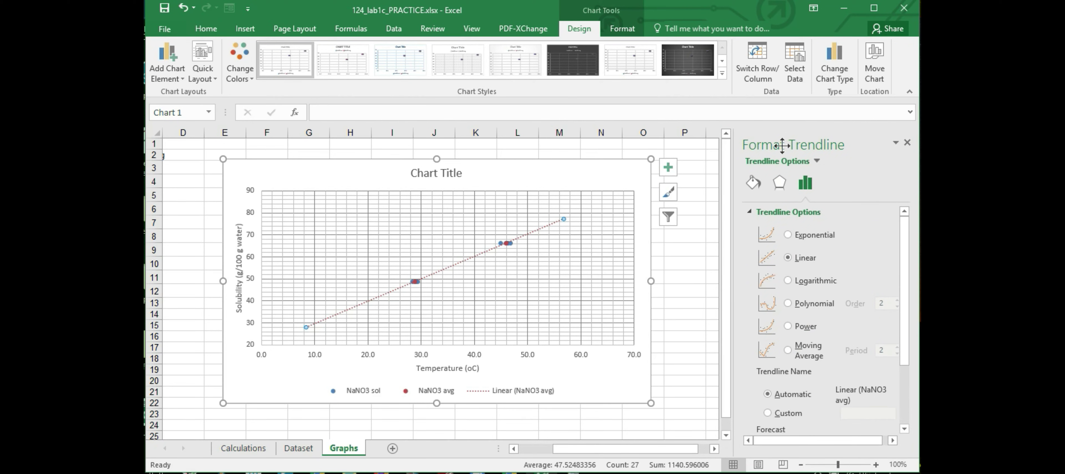
scroll(839, 349, down, 3)
scroll(839, 349, down, 1)
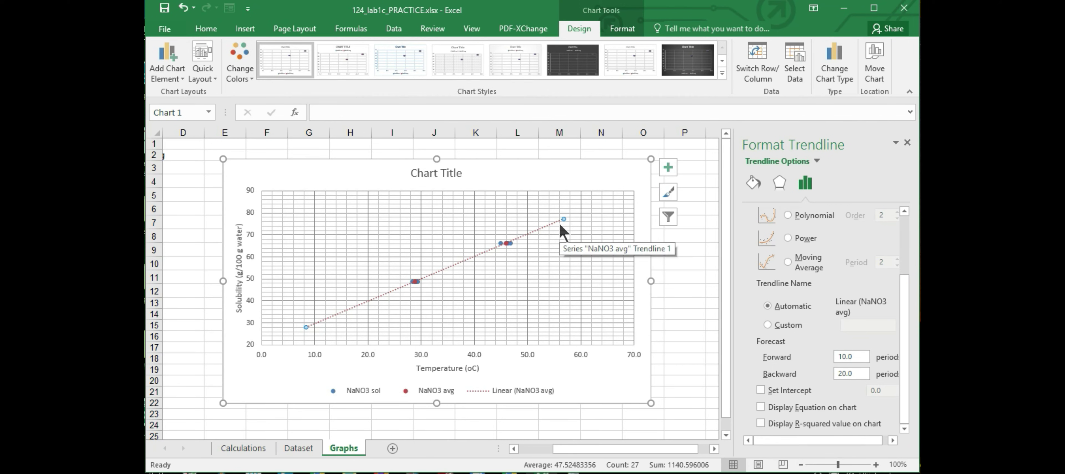
double_click(858, 362)
text(20)
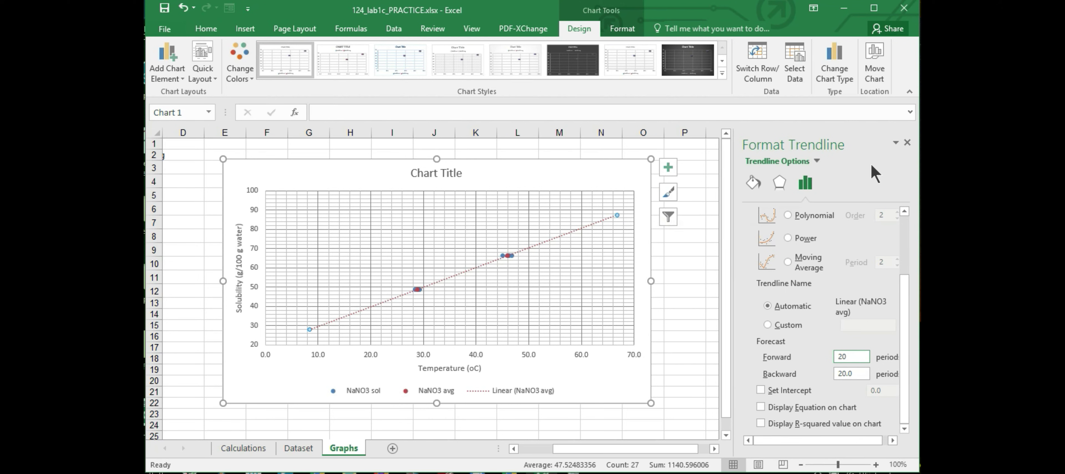
click(908, 142)
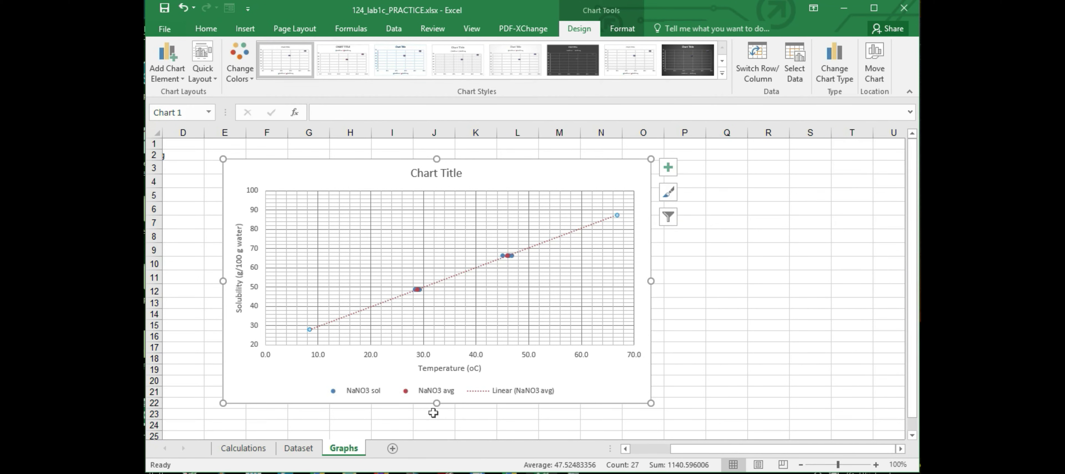
Stretch the chart's height down to about row 24 and examine the solubility trendline at 150% zoom
drag(436, 403, 436, 430)
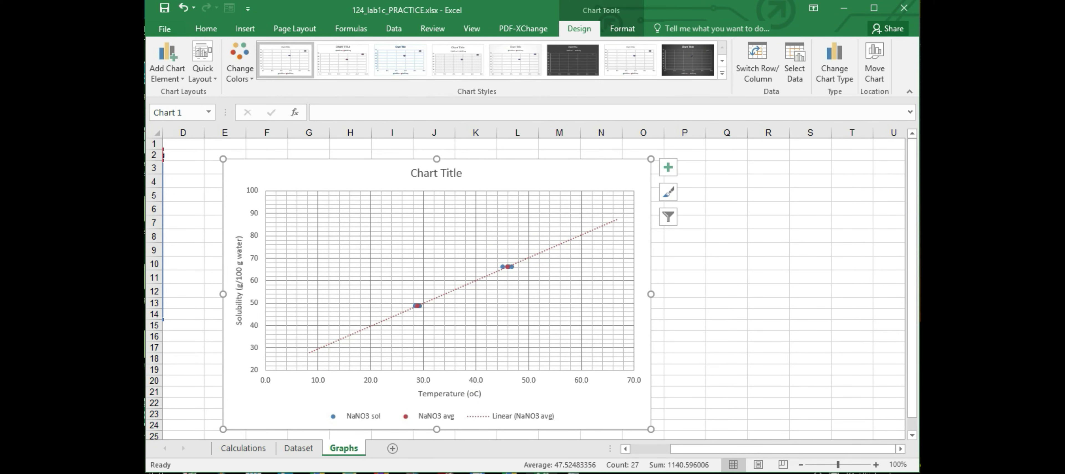
click(875, 465)
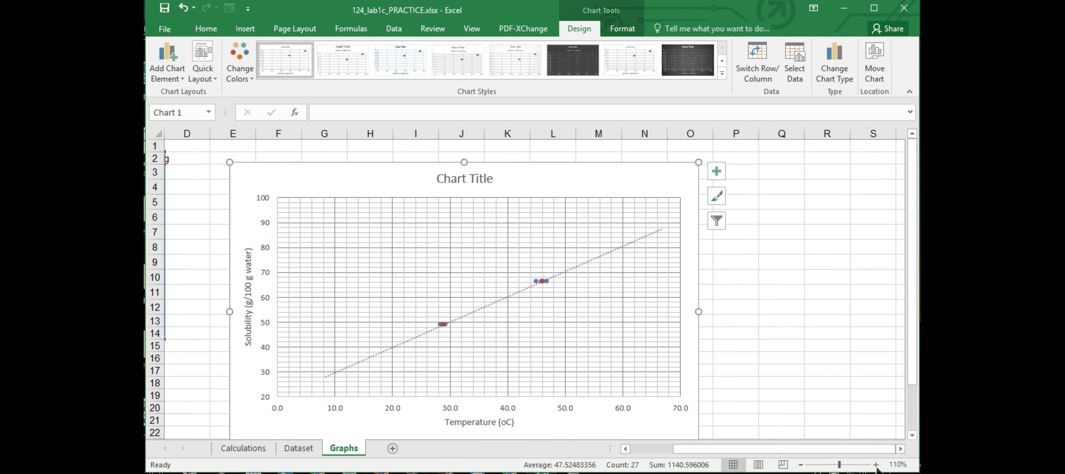
click(875, 465)
click(876, 465)
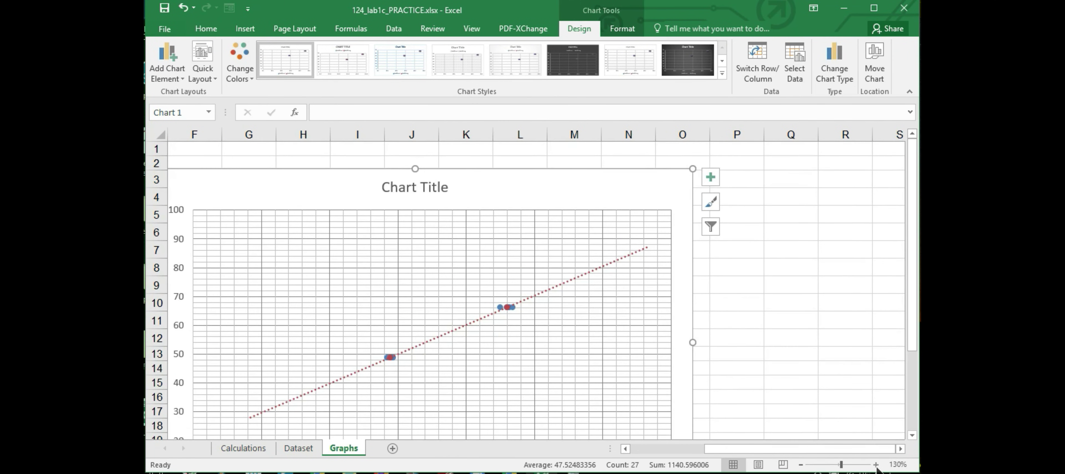
scroll(778, 319, down, 1)
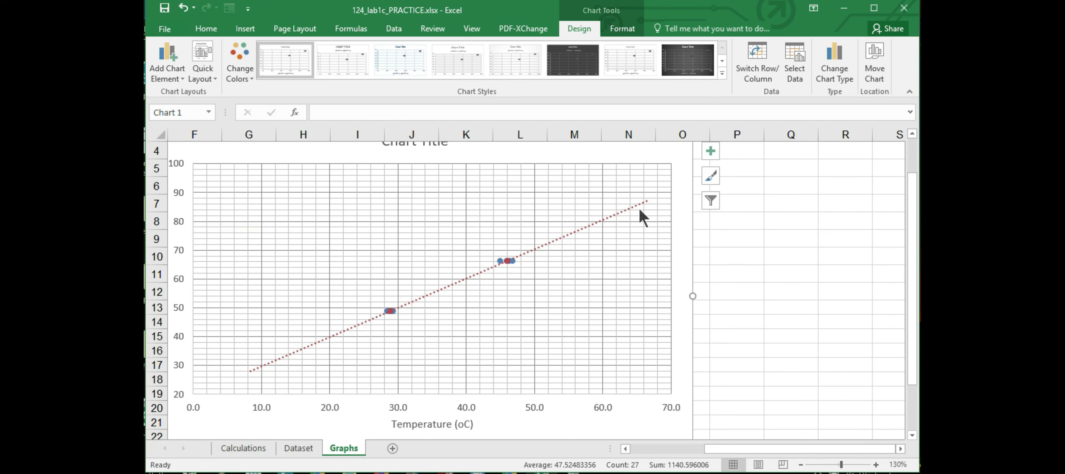
click(876, 464)
click(876, 465)
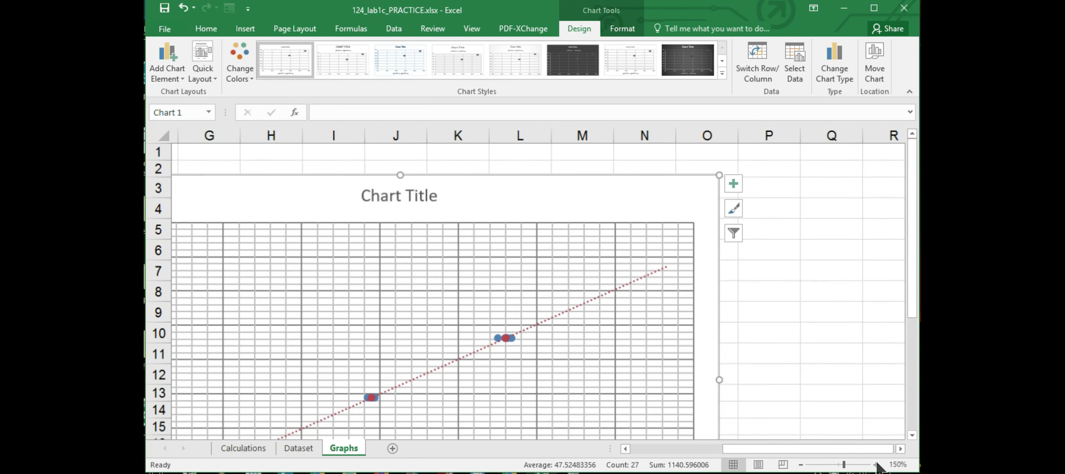
drag(755, 452, 718, 448)
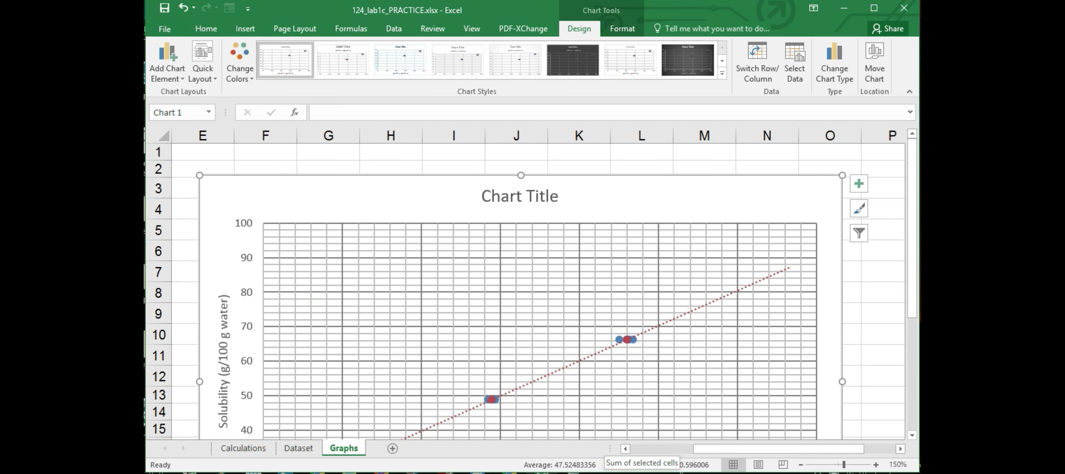
Switch to Logger Pro and set the maximum of the graph's vertical solubility axis to 100
key(alt+Tab)
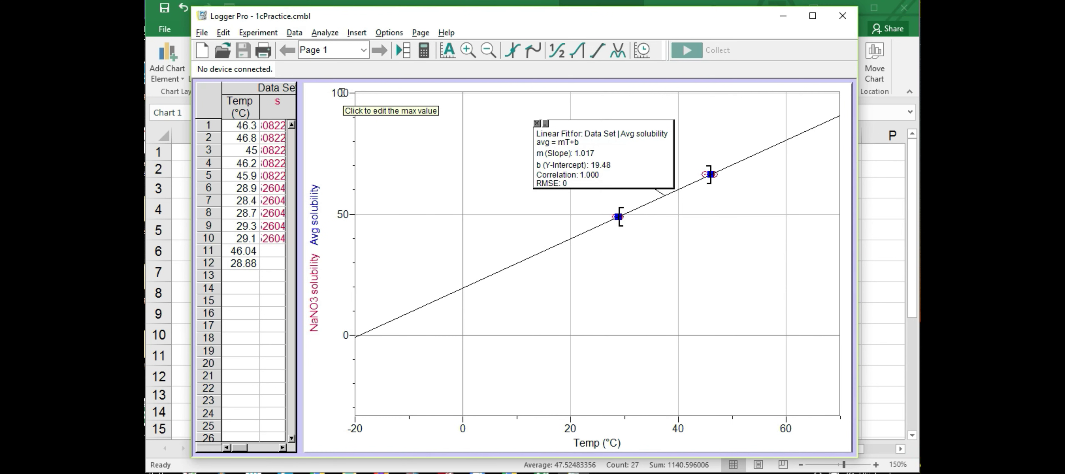
click(342, 93)
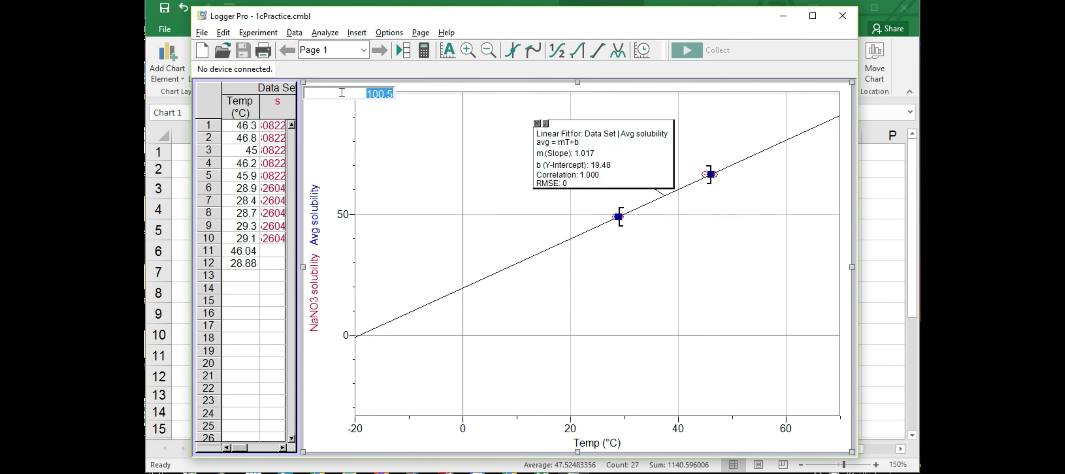
text(100)
key(Return)
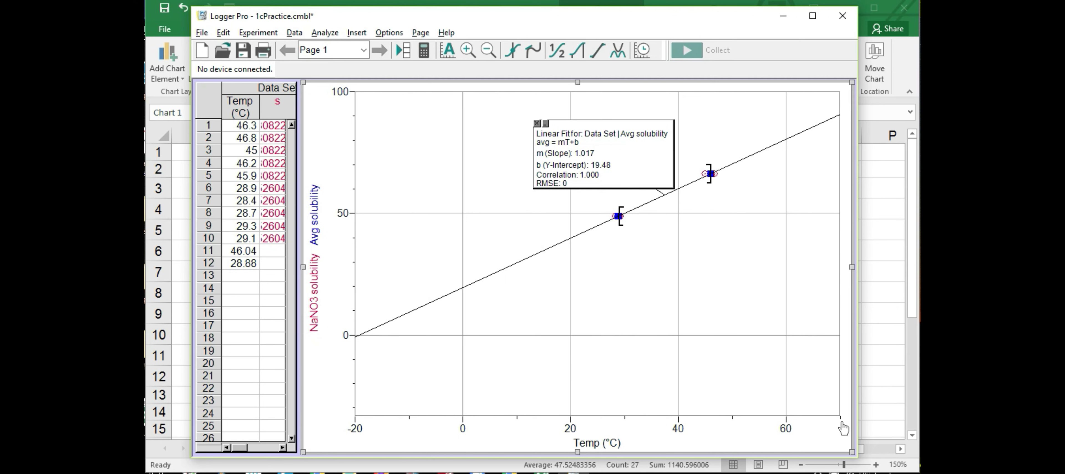
Set the graph's horizontal temperature axis to a maximum of 80 and a minimum of 0
click(786, 429)
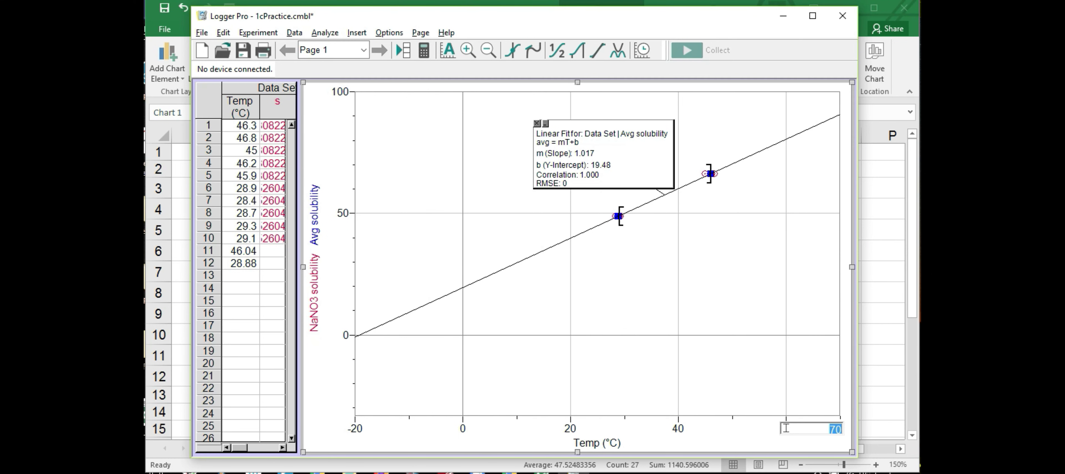
text(80)
key(Return)
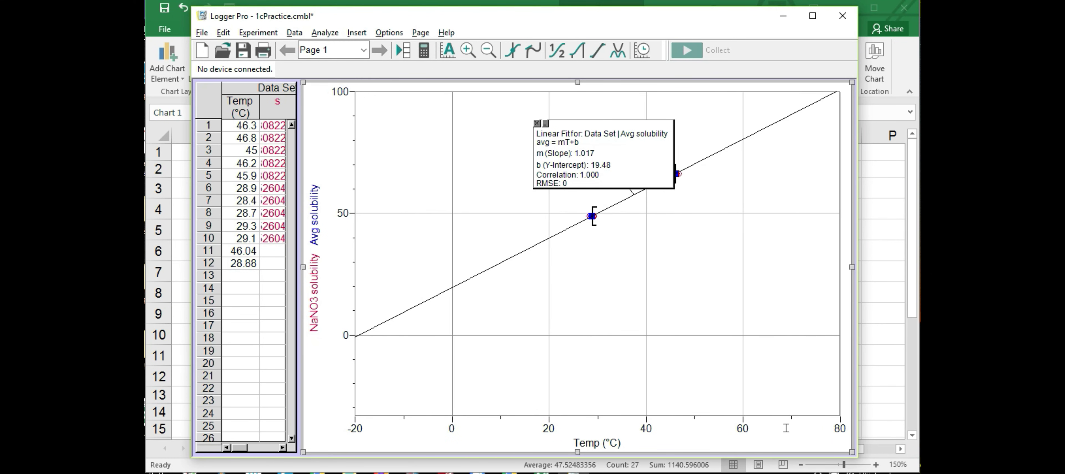
click(356, 428)
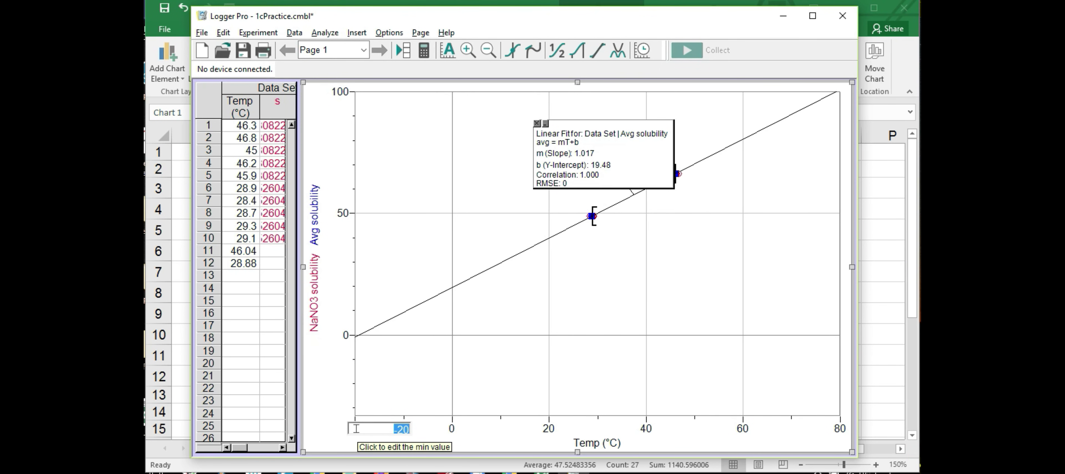
text(0)
key(Return)
Set the vertical solubility axis minimum to 0 and move the Linear Fit results box left, clear of the fit line
click(347, 334)
text(0)
key(Return)
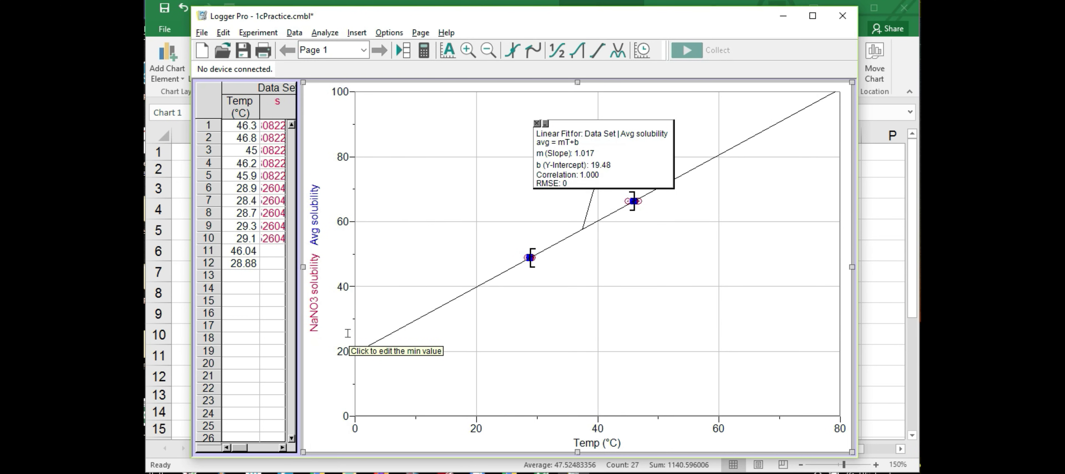
drag(576, 130, 467, 129)
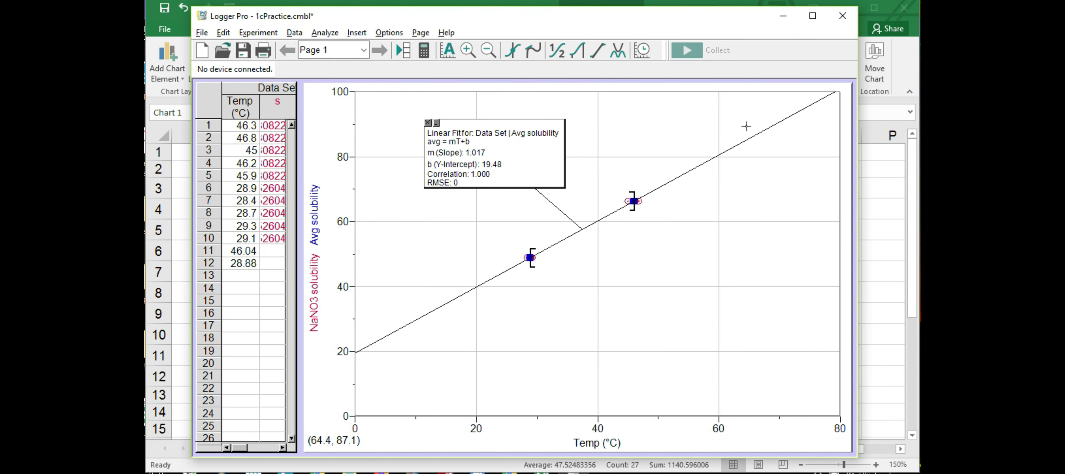
Turn on Examine with interpolation and read the average solubility on the linear fit line at about 65.7 °C
click(323, 33)
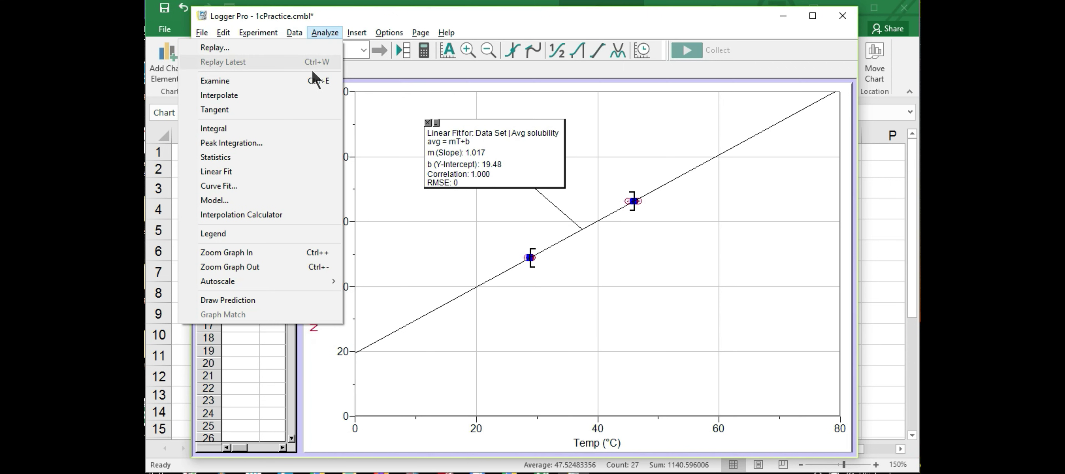
click(226, 81)
click(298, 35)
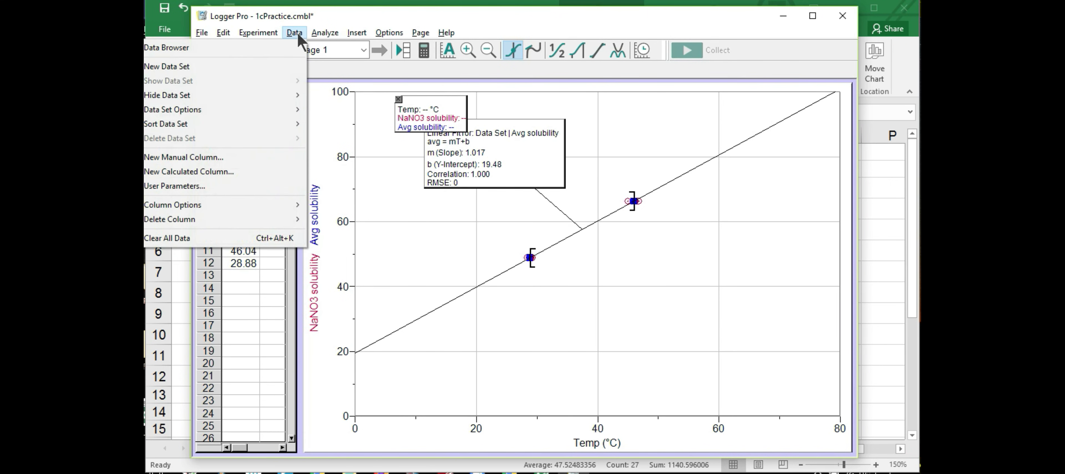
click(306, 99)
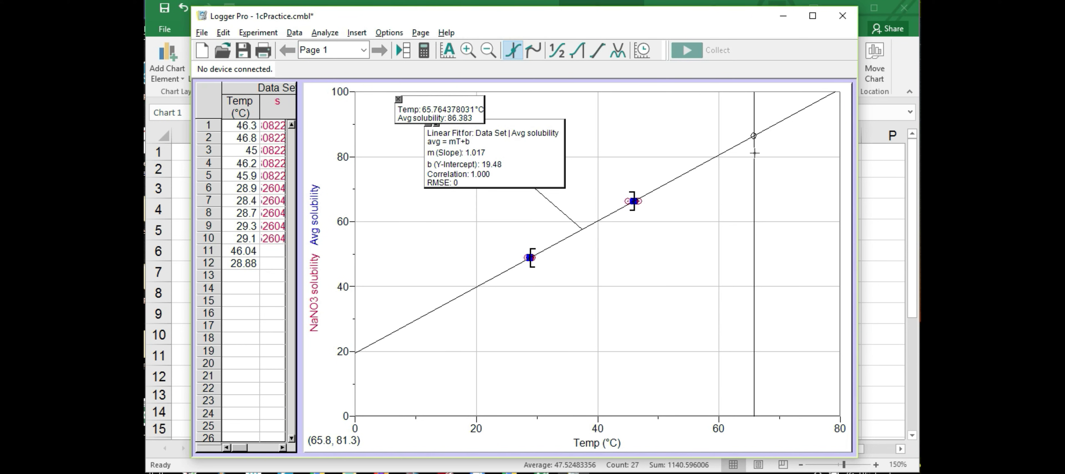
click(754, 135)
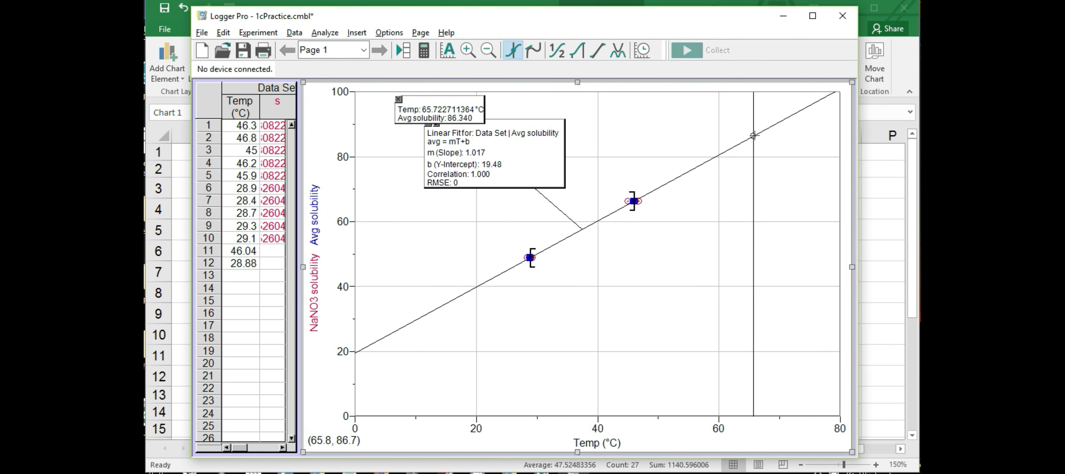